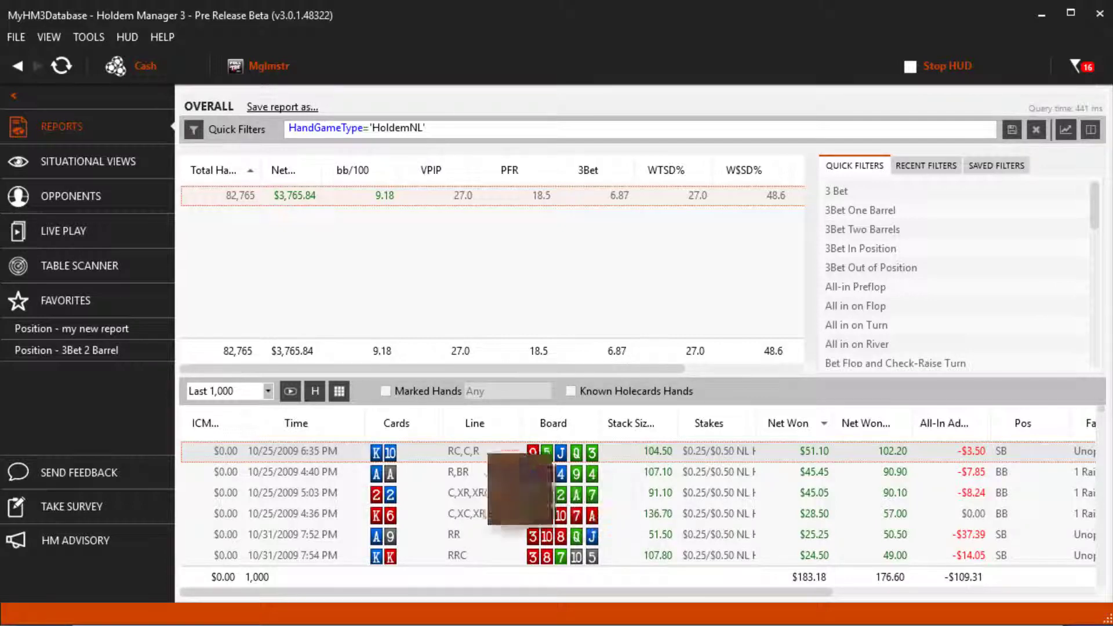
Step: Keep the list at the last 1,000 hands, then view and close the hole-card heat map
{"action": "left_click", "coordinate": [267, 392]}
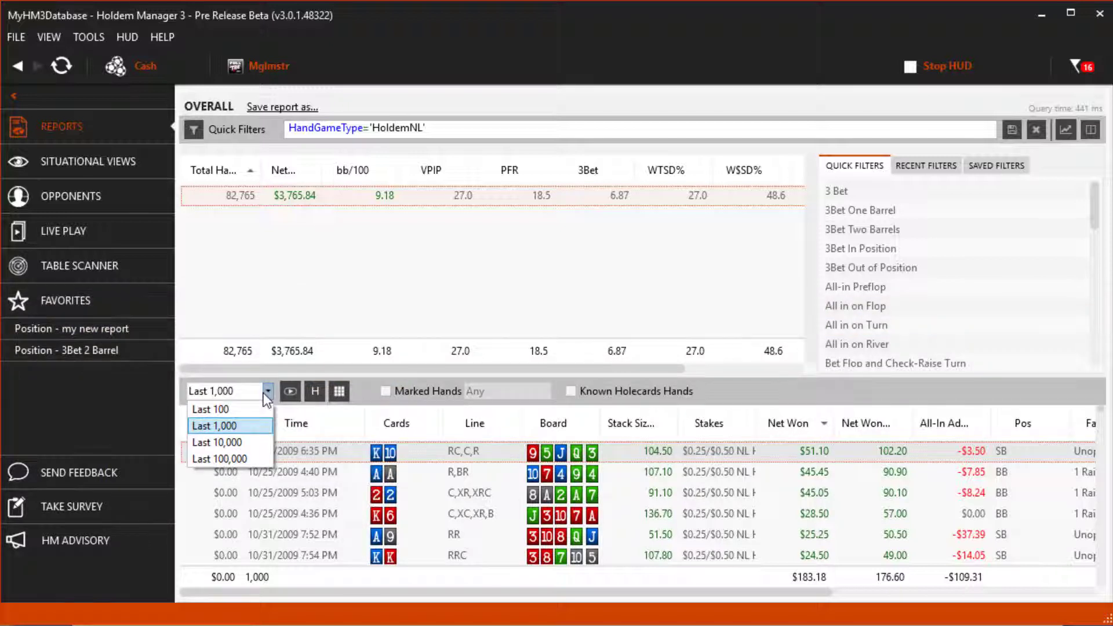
{"action": "left_click", "coordinate": [268, 391]}
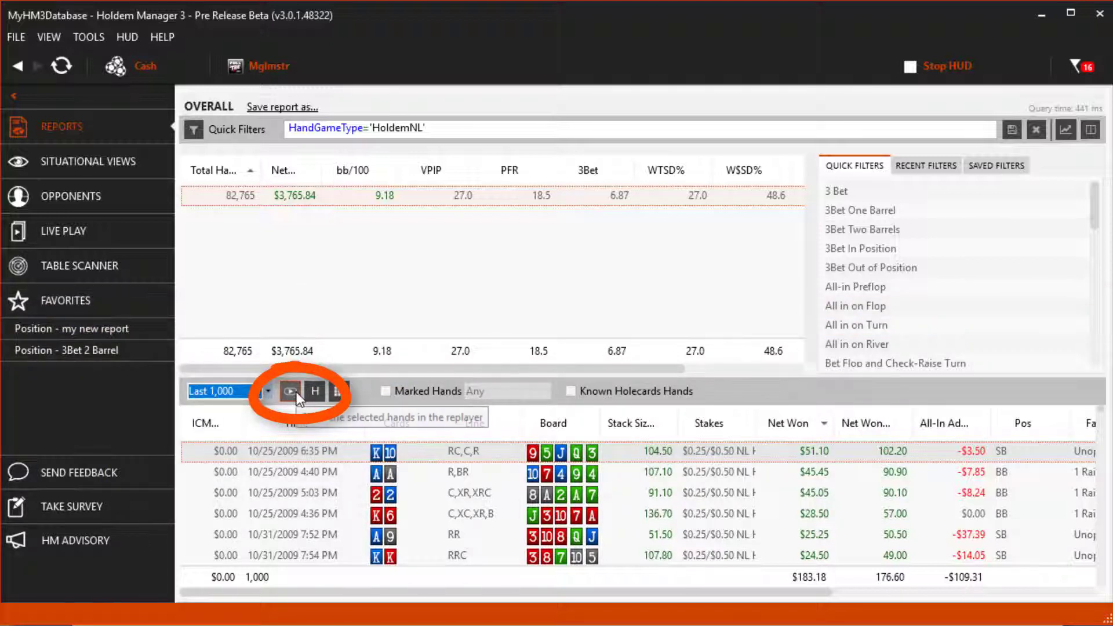
{"action": "left_click", "coordinate": [340, 392]}
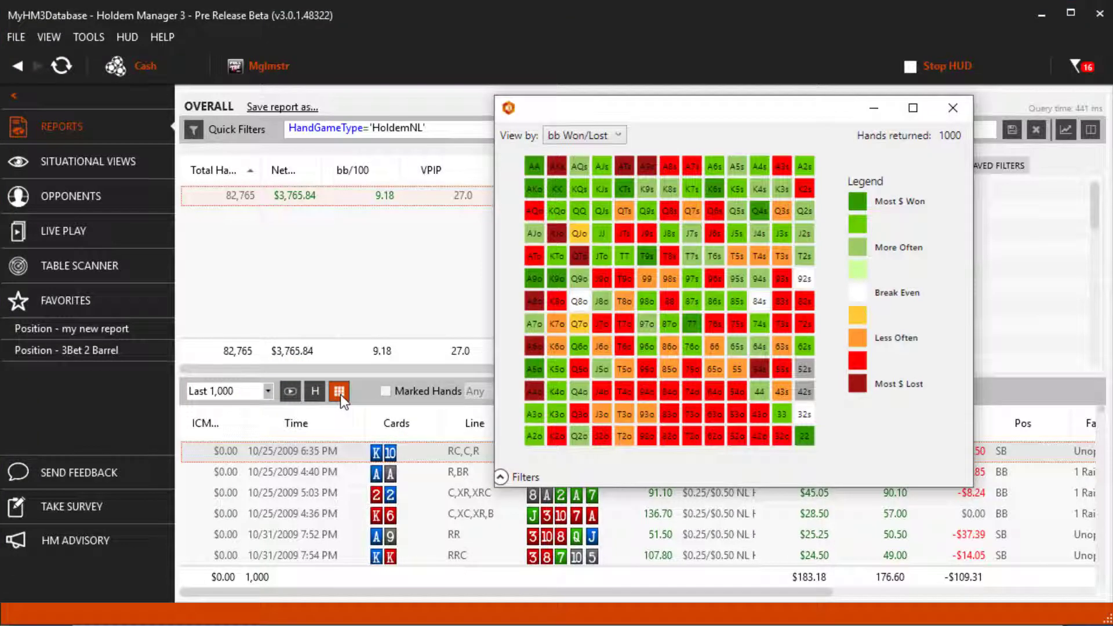
{"action": "left_click", "coordinate": [952, 108]}
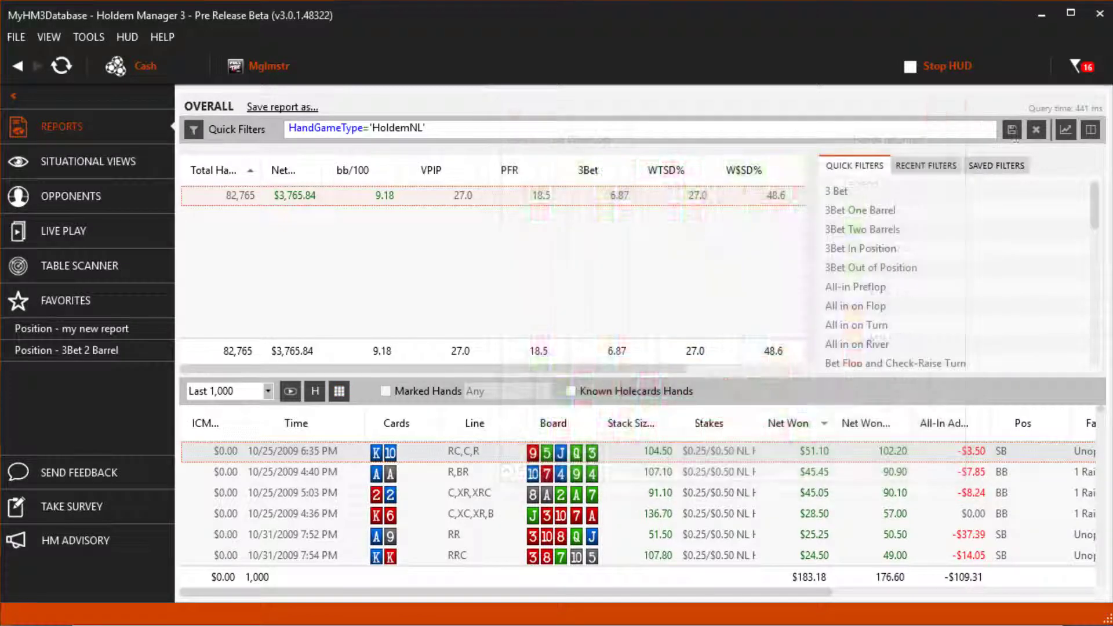
Step: Mark the K-10 hand For Review and toggle the Marked Hands filter on and off
{"action": "right_click", "coordinate": [338, 450]}
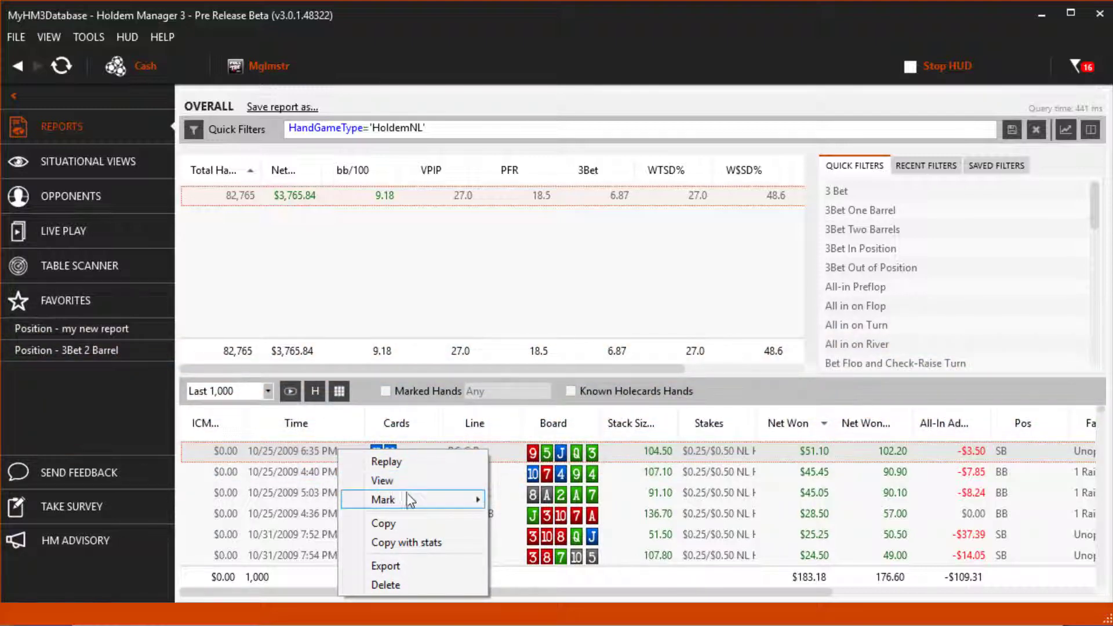
{"action": "mouse_move", "coordinate": [384, 500]}
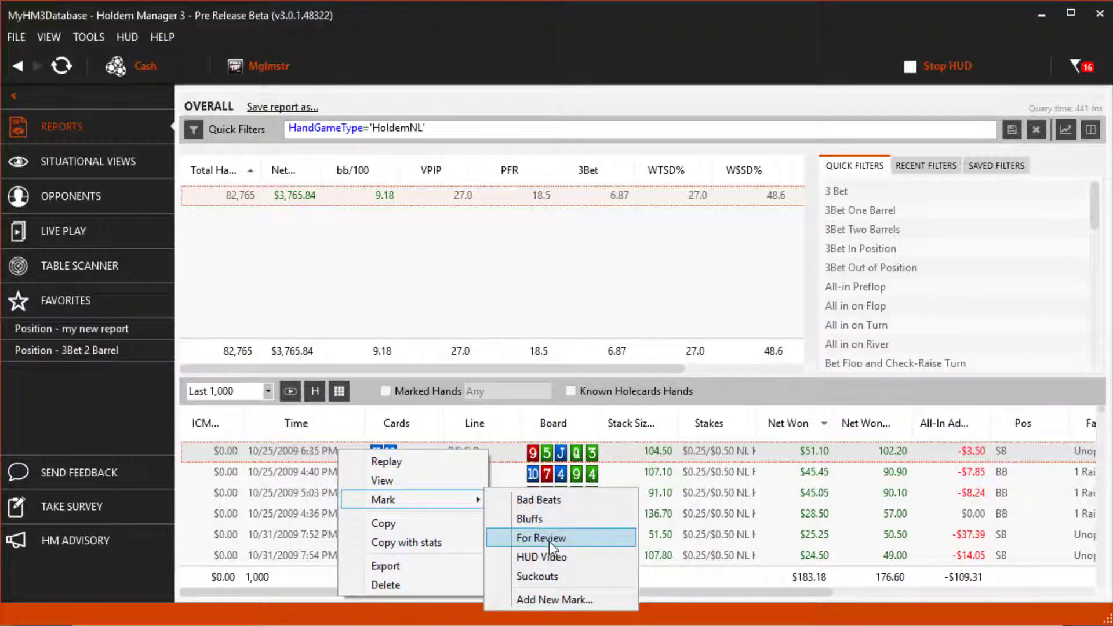
{"action": "left_click", "coordinate": [549, 542]}
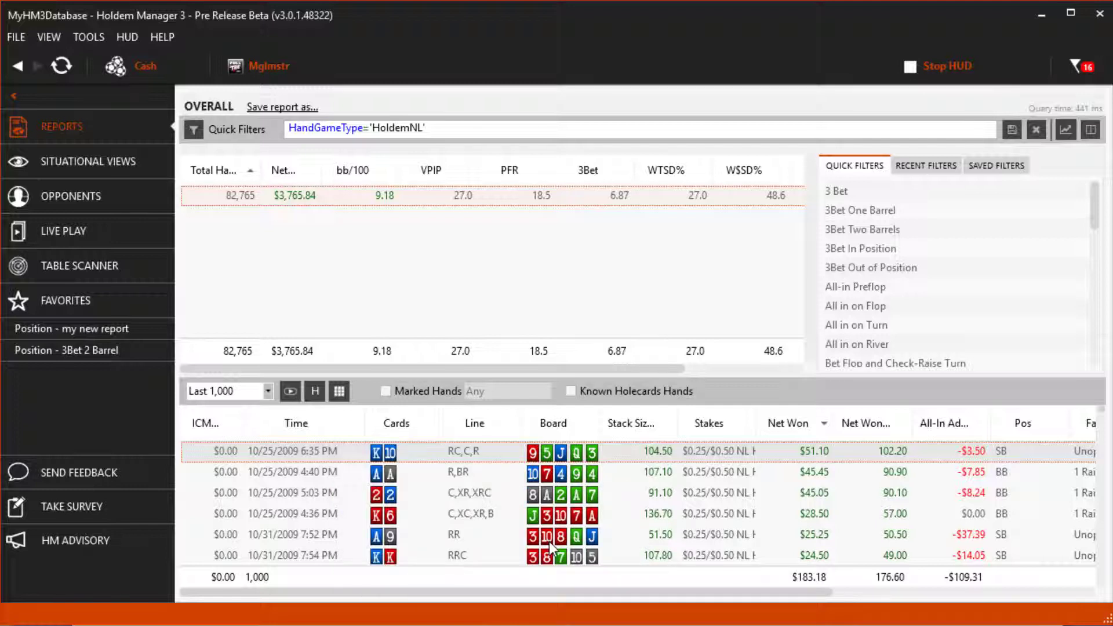
{"action": "left_click", "coordinate": [385, 392]}
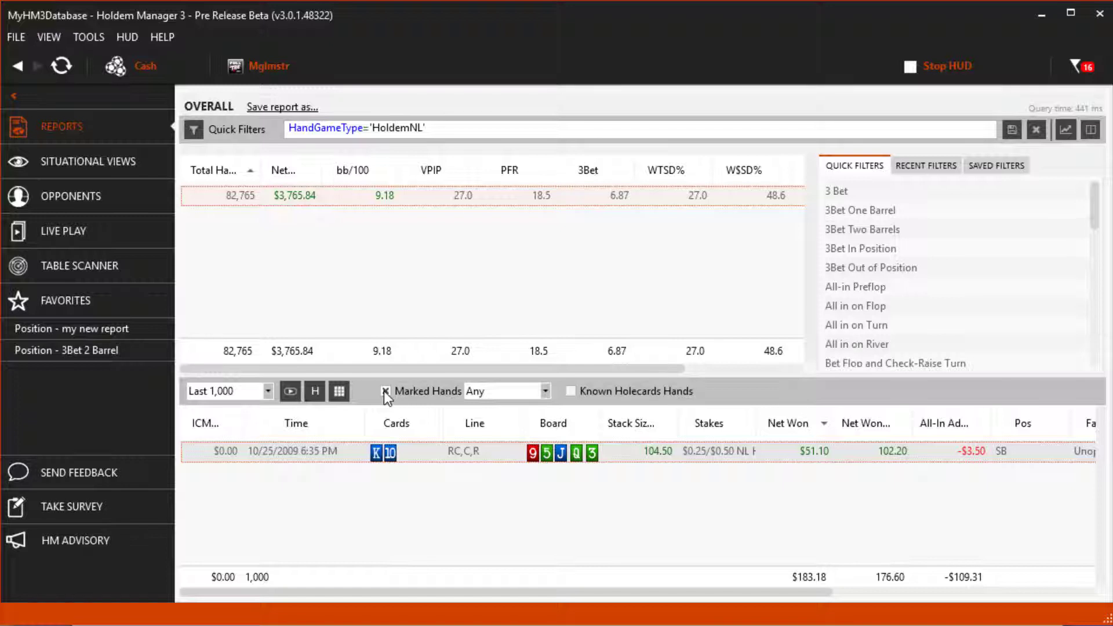
{"action": "left_click", "coordinate": [386, 391]}
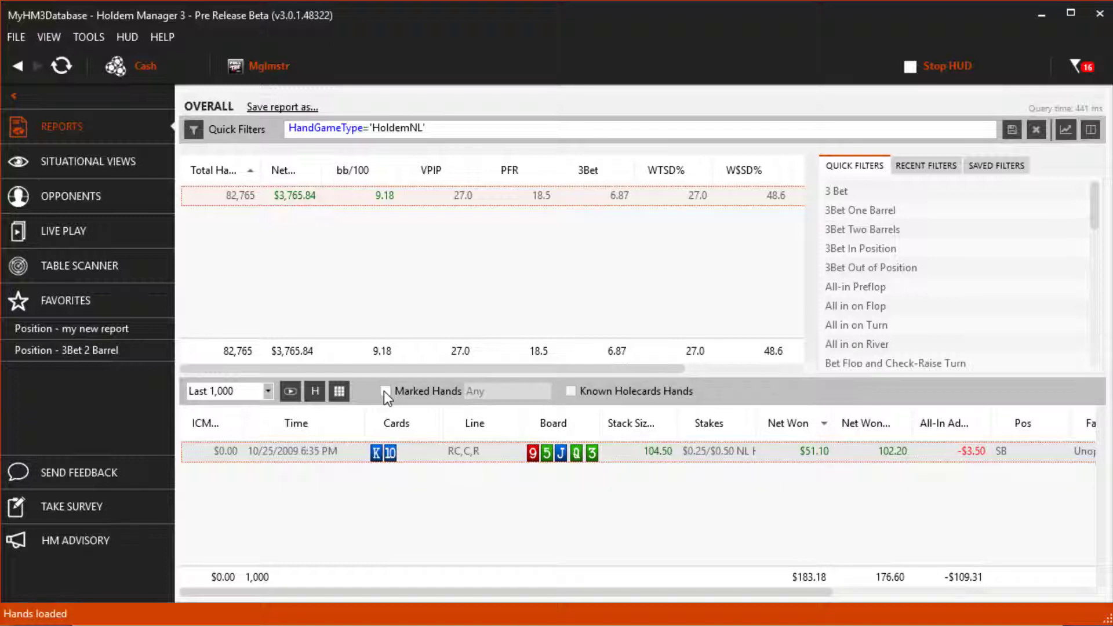
{"action": "right_click", "coordinate": [359, 451]}
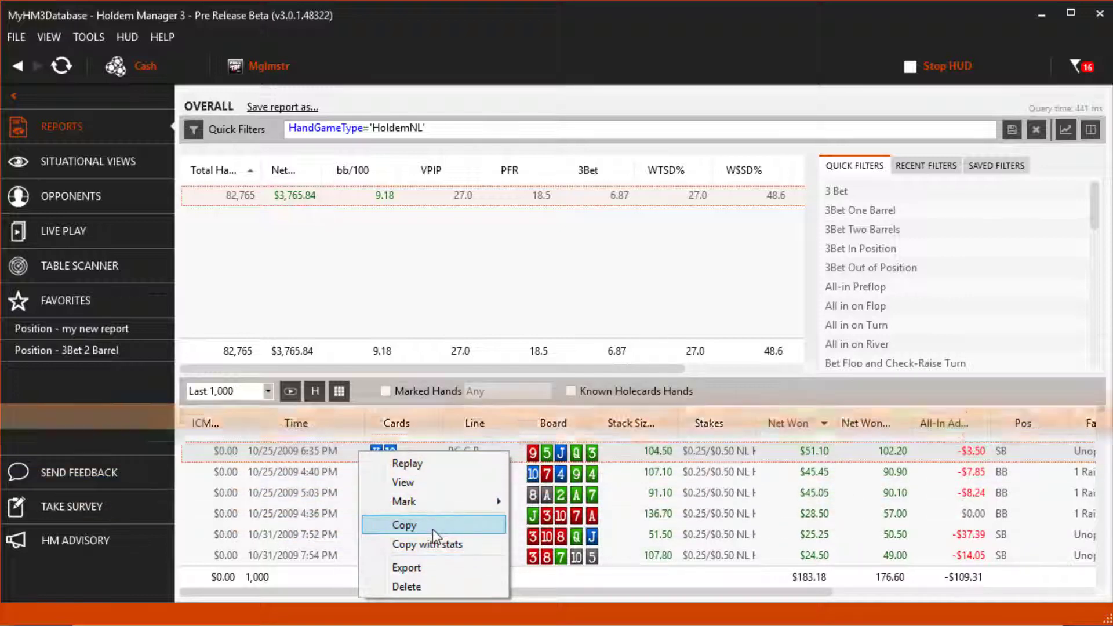
{"action": "left_click", "coordinate": [427, 587]}
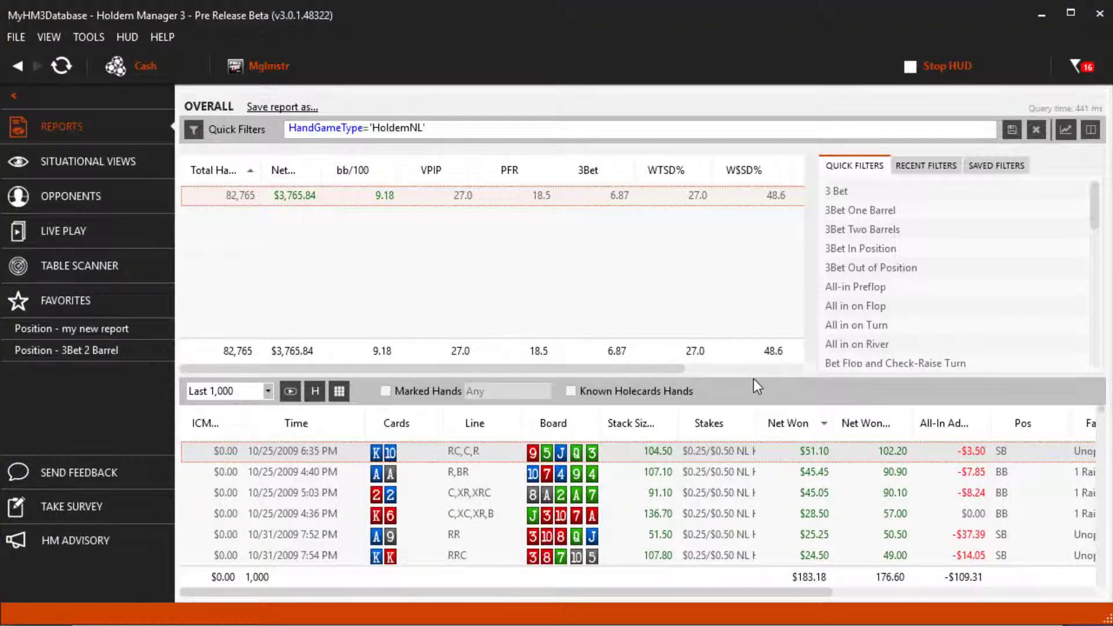
Step: Make the hands table taller and select every hand with Ctrl+A
{"action": "left_click_drag", "start_coordinate": [754, 379], "coordinate": [768, 228]}
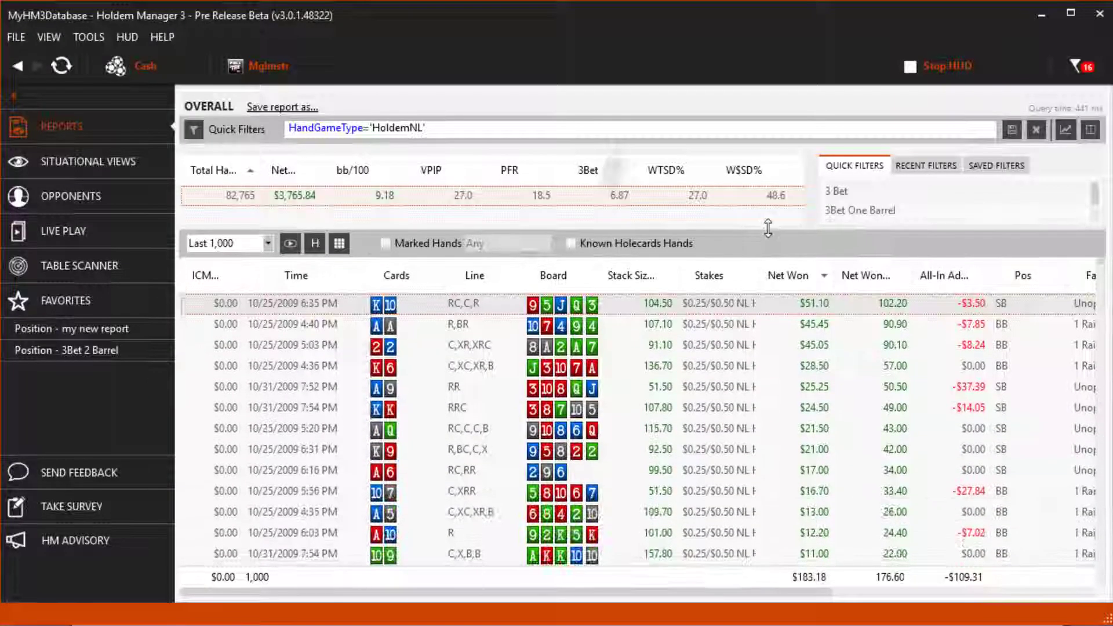
{"action": "key", "text": "ctrl+a"}
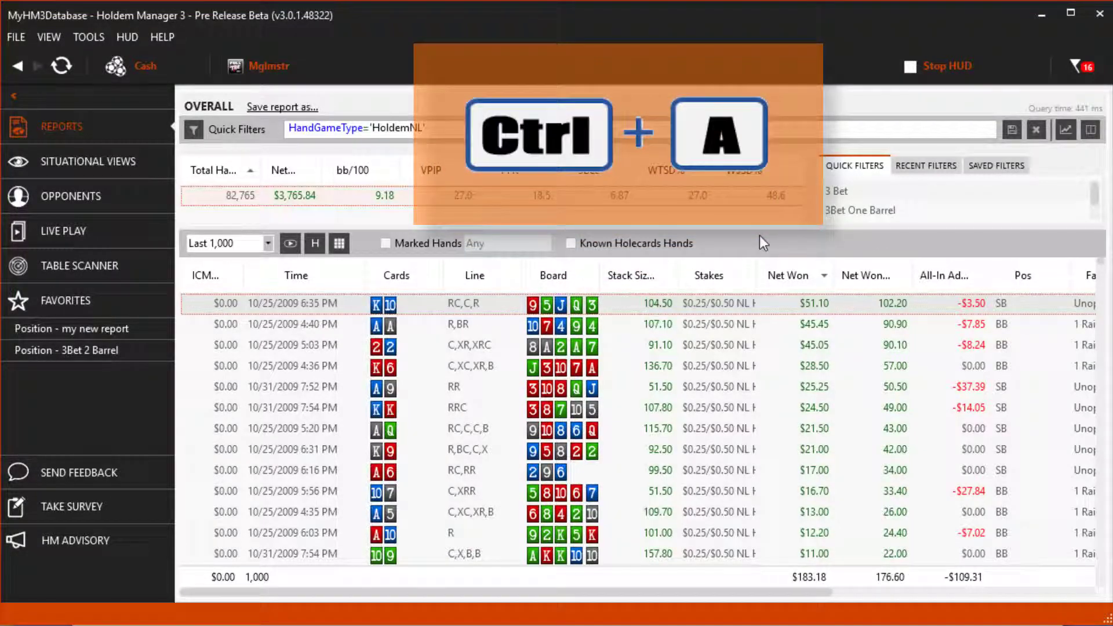
{"action": "left_click", "coordinate": [683, 371]}
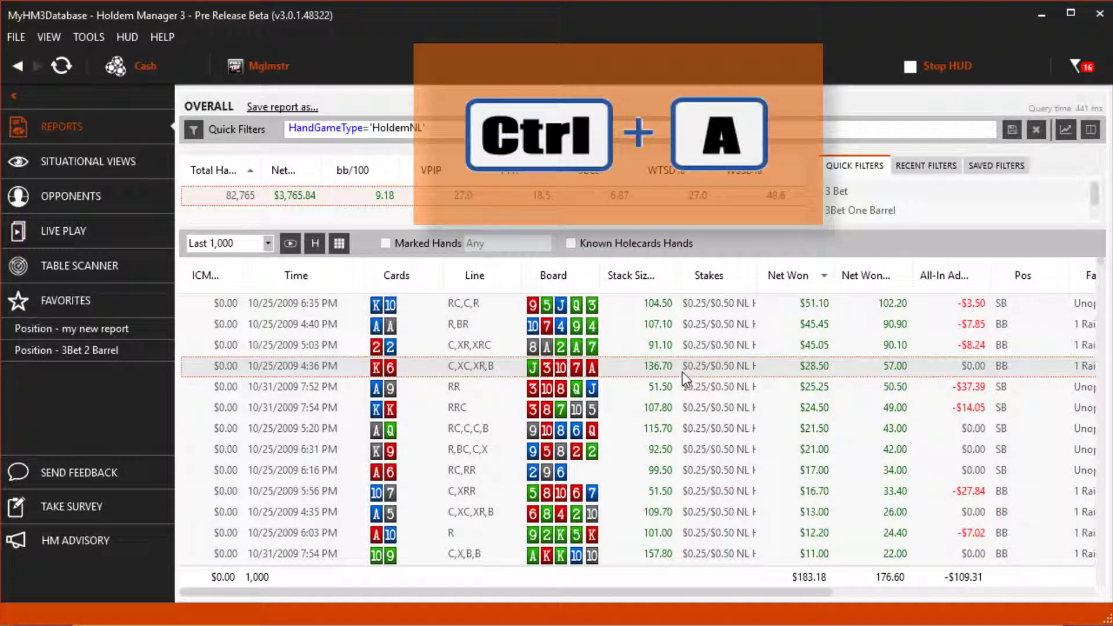
{"action": "key", "text": "ctrl+a"}
Step: Multi-select the 6:35, 5:03, 7:52 and 6:31 PM hands, then the 5:03–6:03 PM range
{"action": "left_click", "coordinate": [258, 308]}
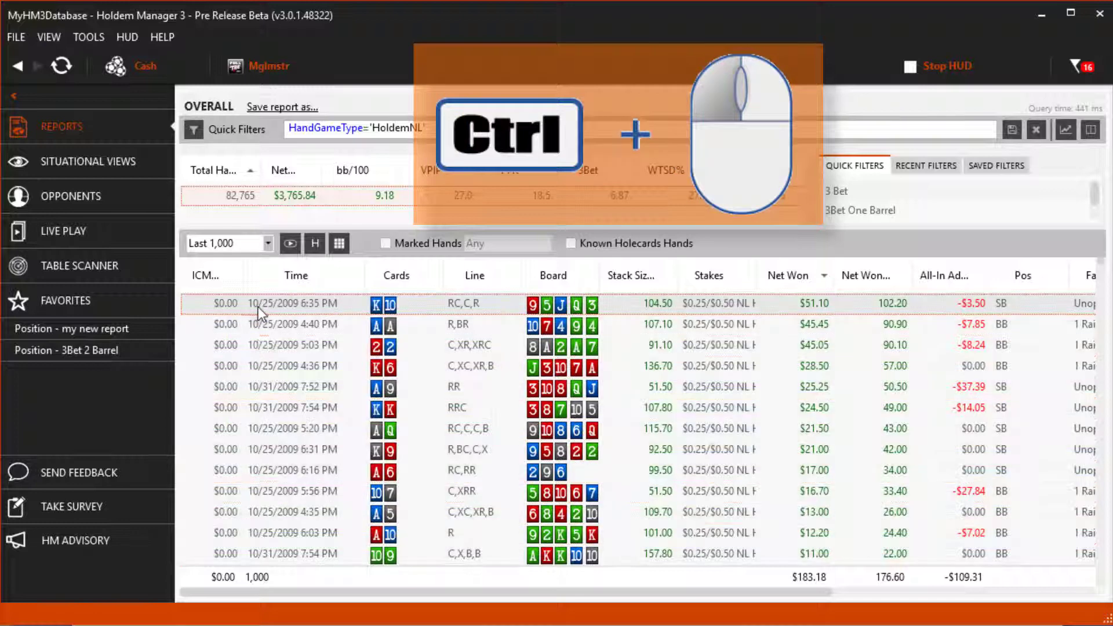
{"action": "left_click", "coordinate": [259, 349], "text": "ctrl"}
{"action": "left_click", "coordinate": [264, 388], "text": "ctrl"}
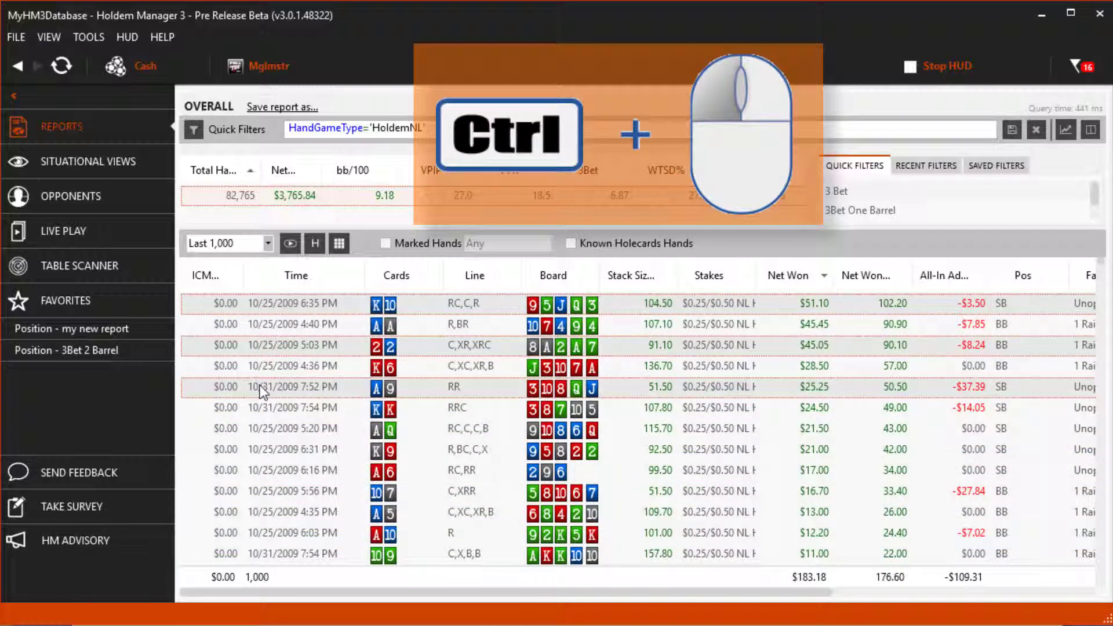
{"action": "left_click", "coordinate": [262, 449], "text": "ctrl"}
{"action": "left_click", "coordinate": [271, 533], "text": "shift"}
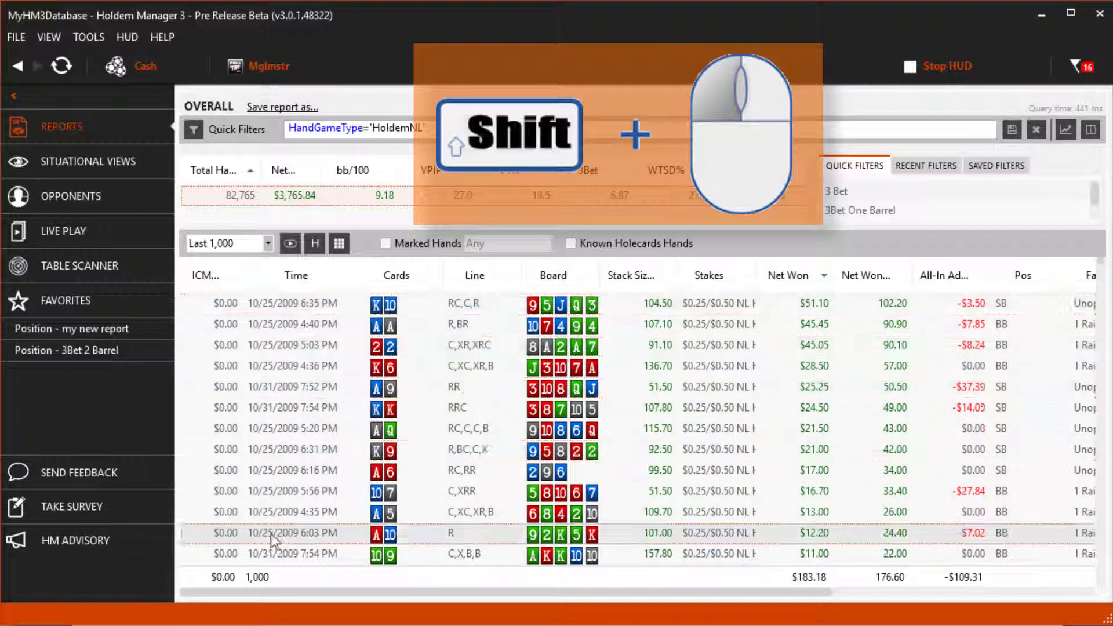
{"action": "left_click", "coordinate": [264, 347], "text": "shift"}
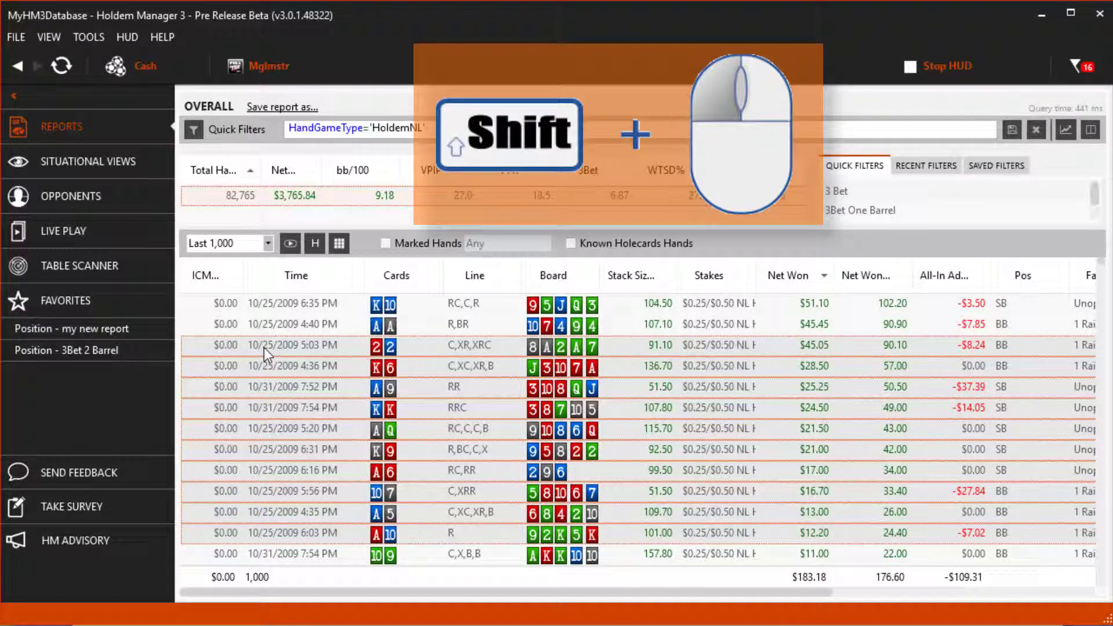